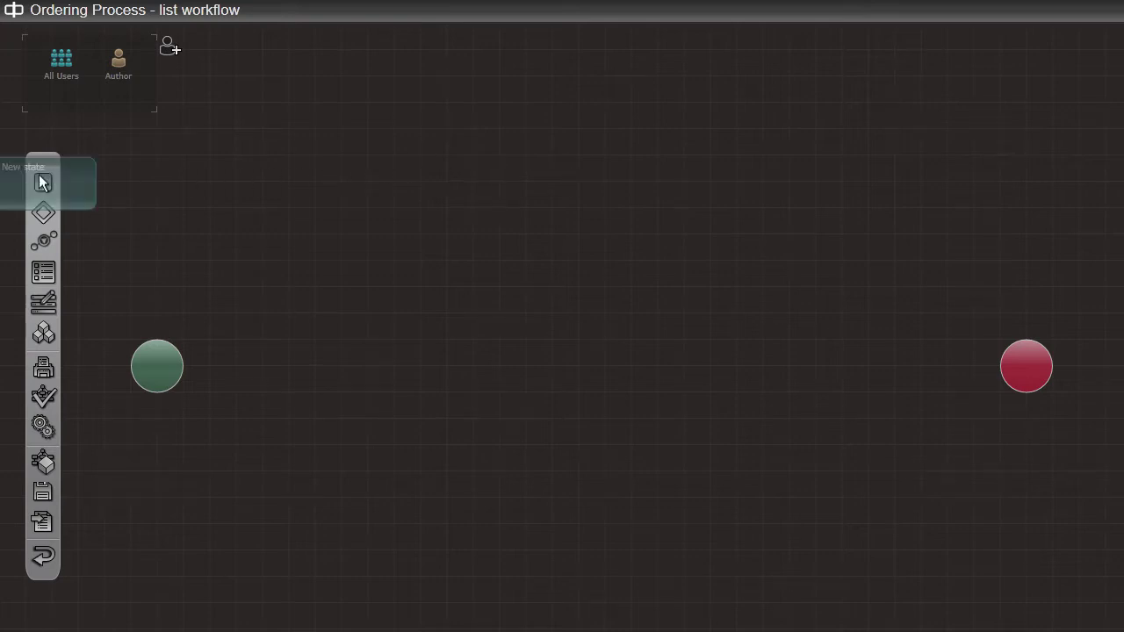
- Add a New Order state after the workflow's start node
left_click_drag(43, 181, 287, 363)
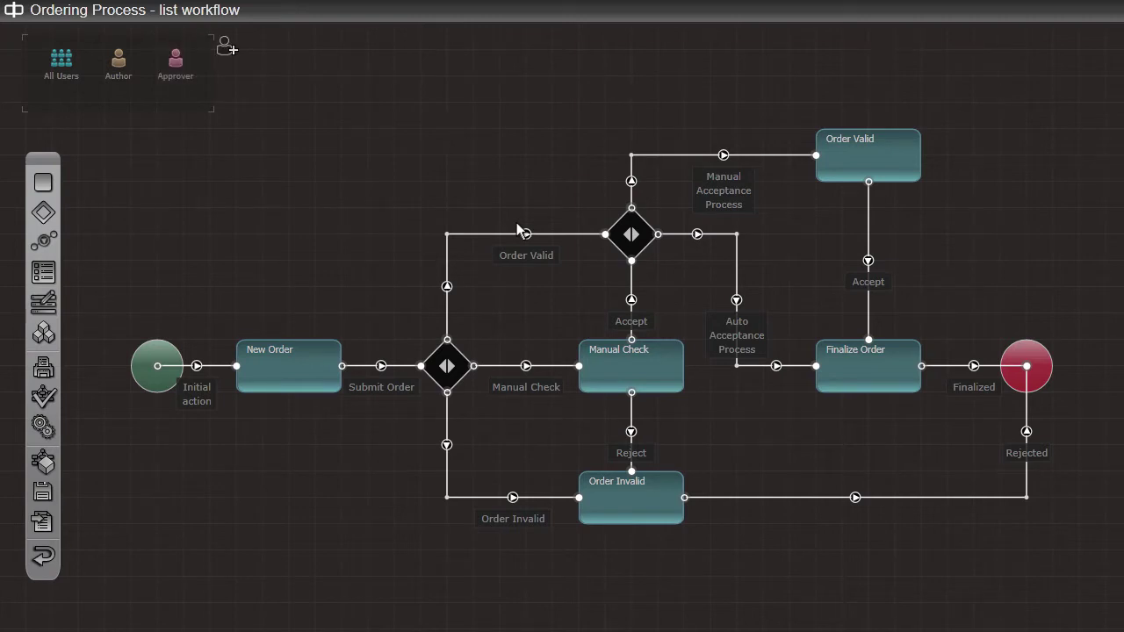
- Select the Submit Order transition to inspect it, then clear the selection
left_click(380, 366)
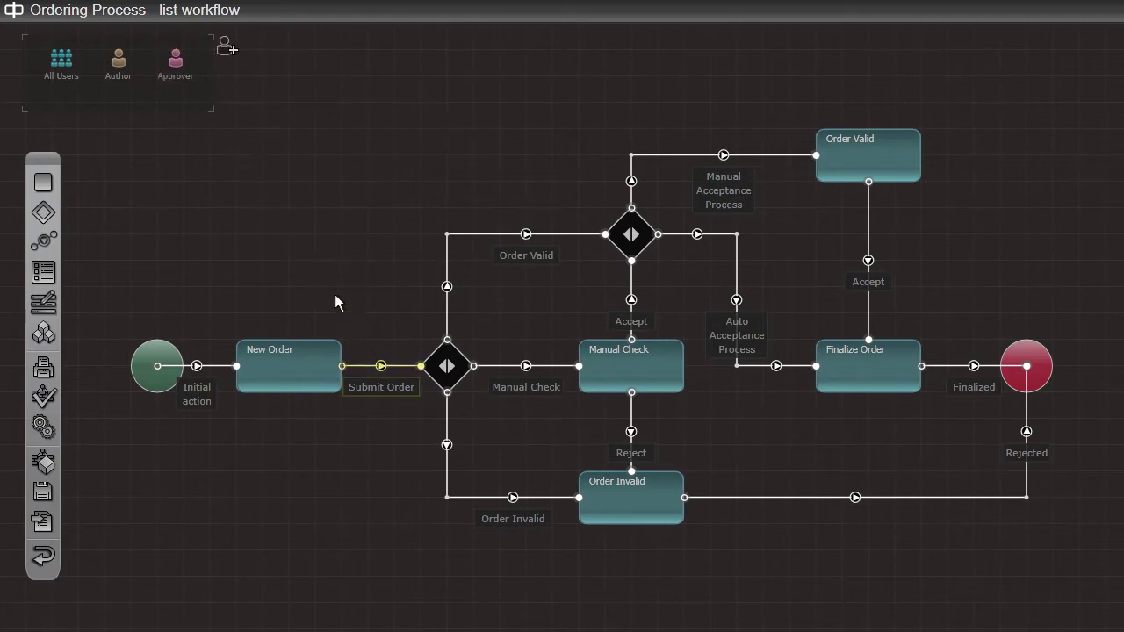
left_click(336, 302)
mouse_move(176, 59)
- In Submit Order's activity diagram, drop a second Add to role below Launch workflow action, then close the editor
double_click(377, 386)
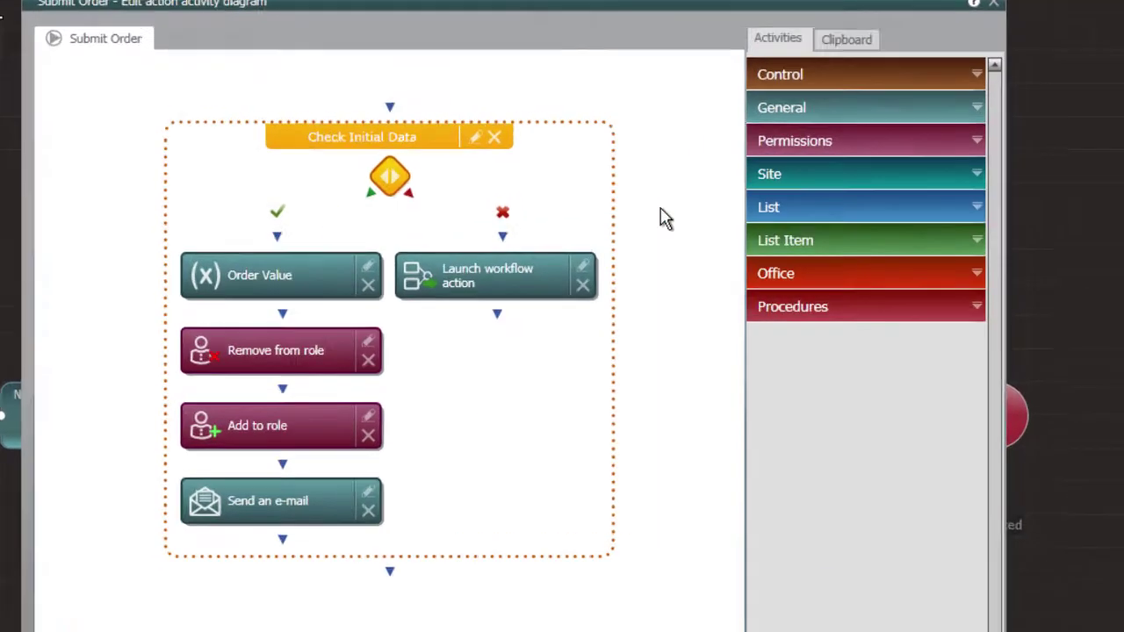
left_click(975, 9)
scroll(876, 140, "down", 4)
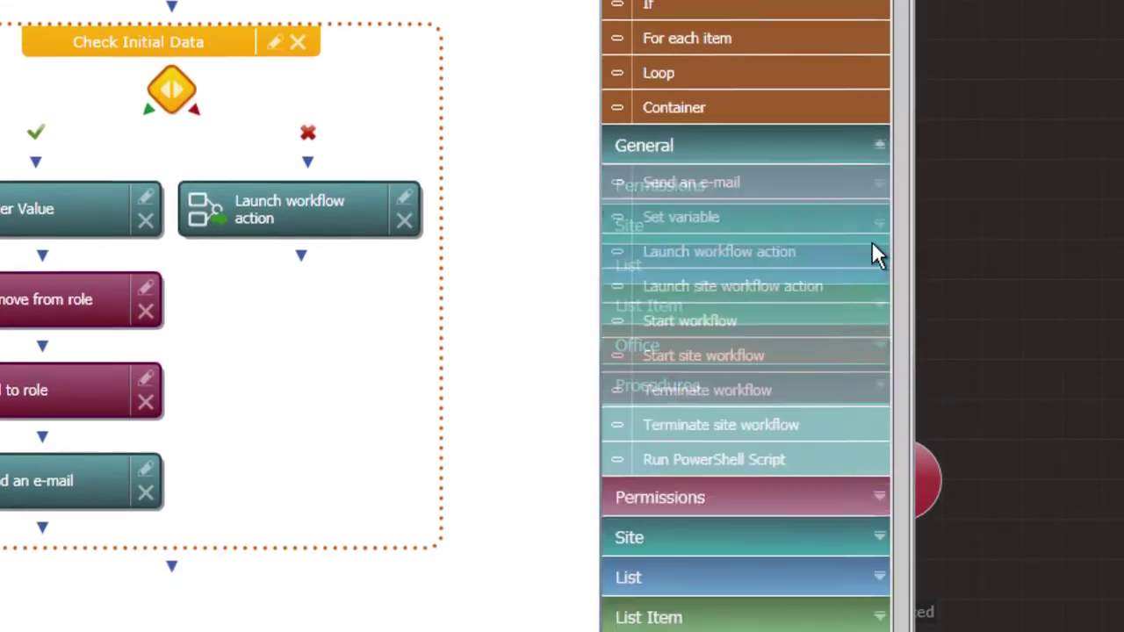
scroll(873, 606, "down", 1)
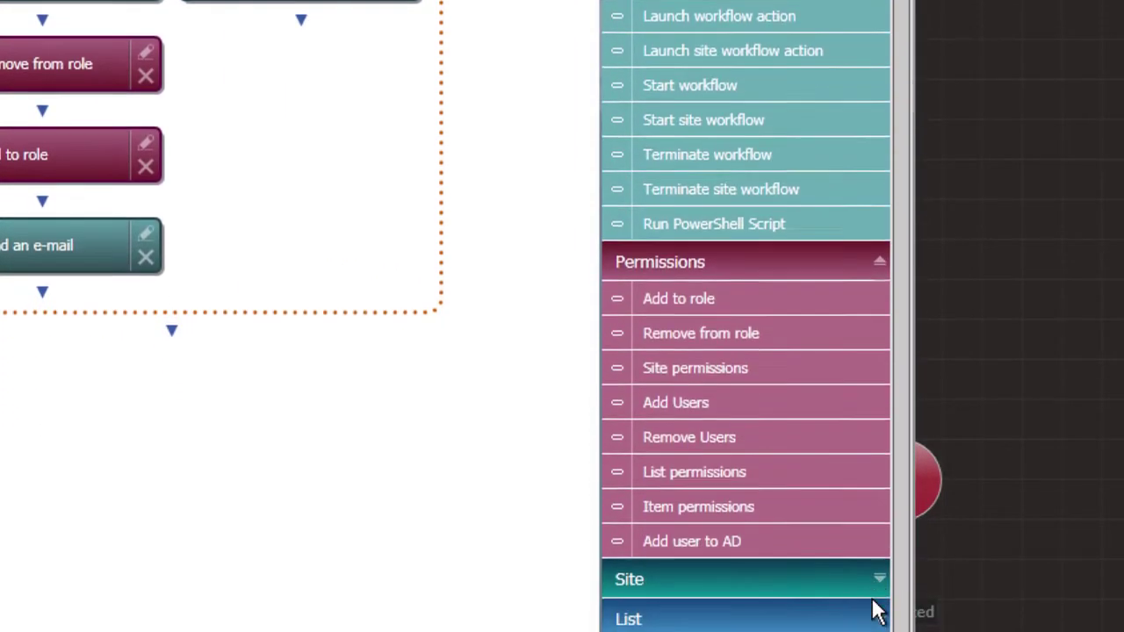
scroll(873, 605, "up", 2)
scroll(875, 611, "up", 4)
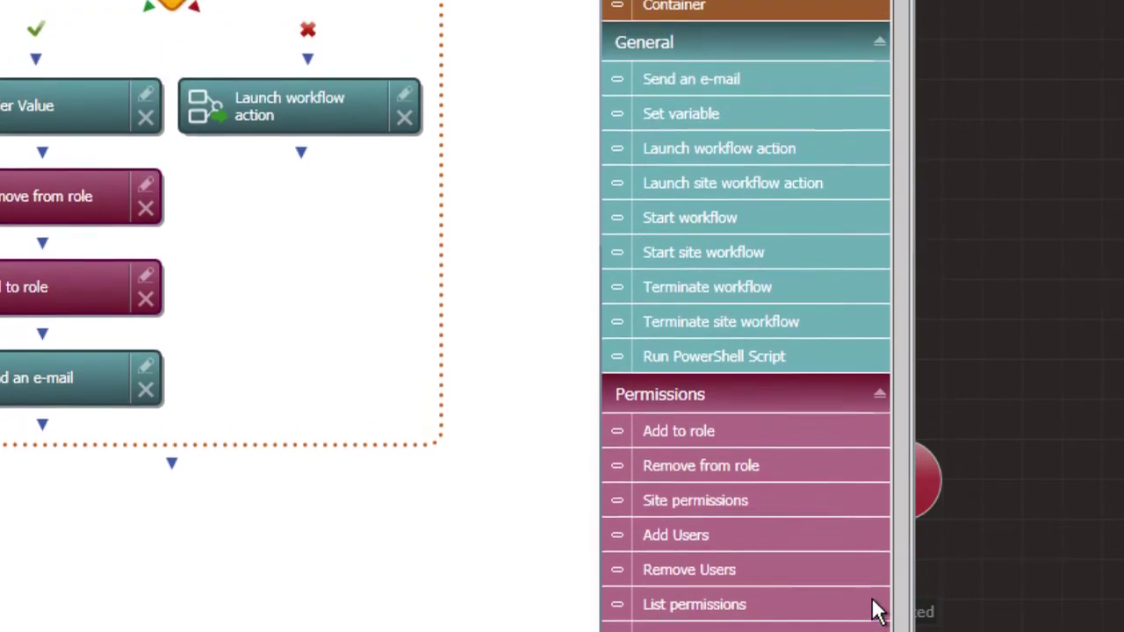
scroll(875, 610, "up", 1)
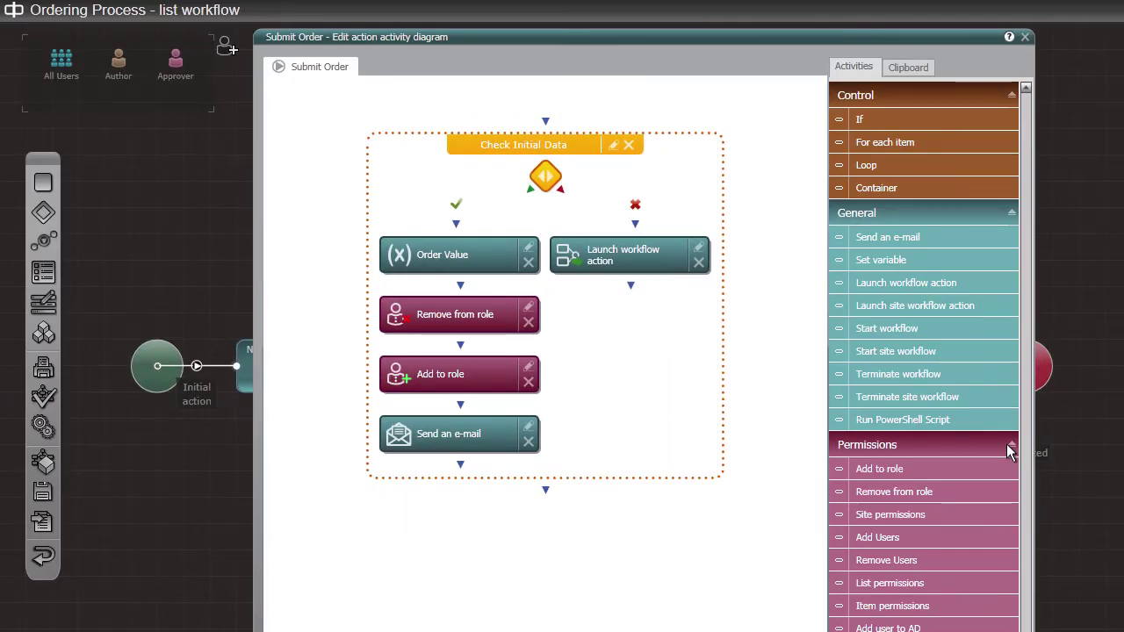
left_click_drag(878, 469, 622, 322)
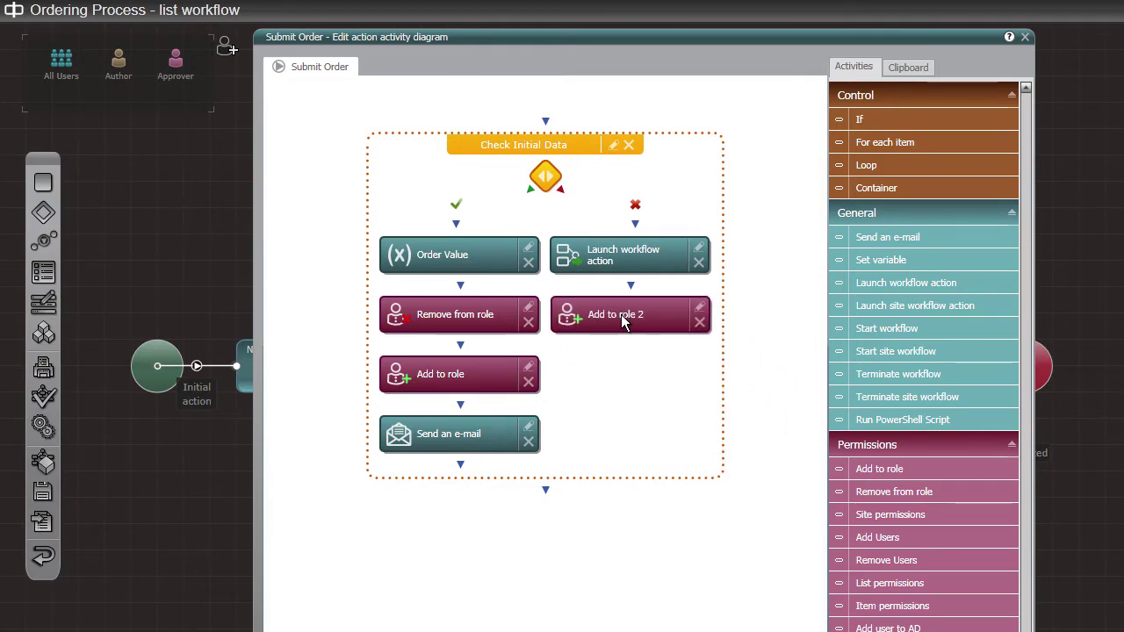
key("Escape")
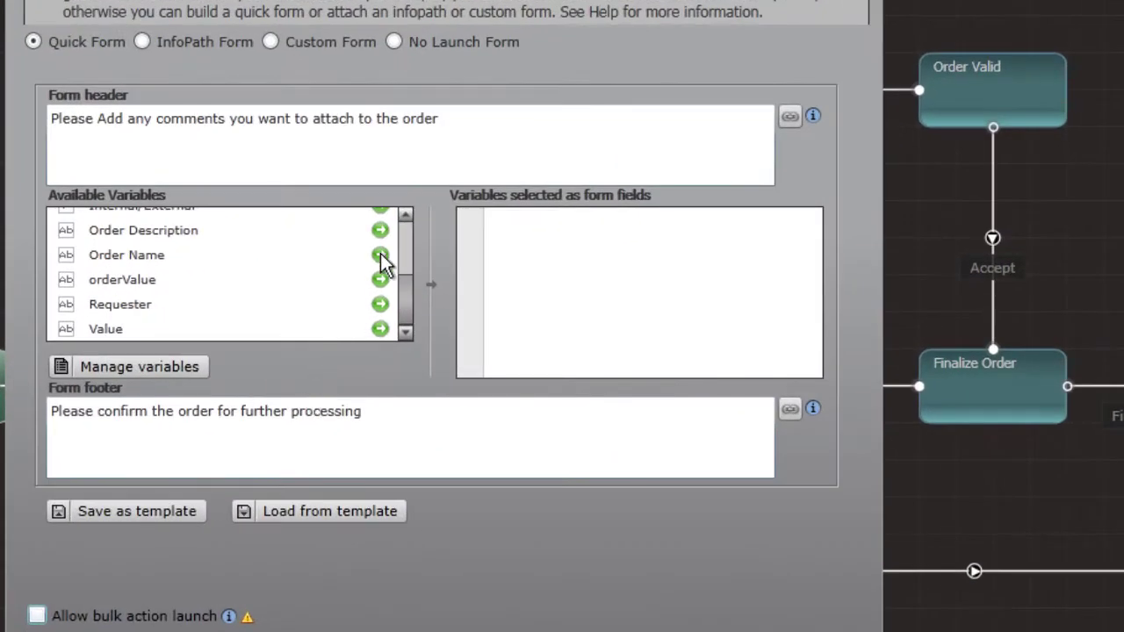
- Add the Order Name and orderValue fields to the selected fields list
left_click(380, 254)
left_click(381, 280)
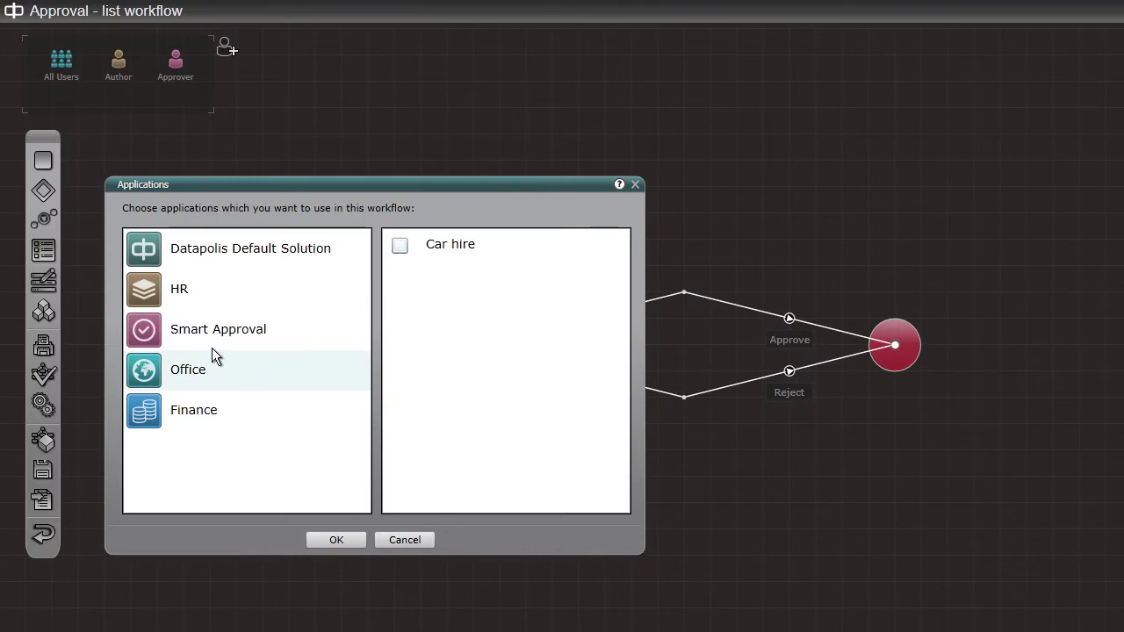
- Choose the HR application's Leave Request, confirm, and attach it to the In approve state
left_click(213, 343)
left_click(213, 301)
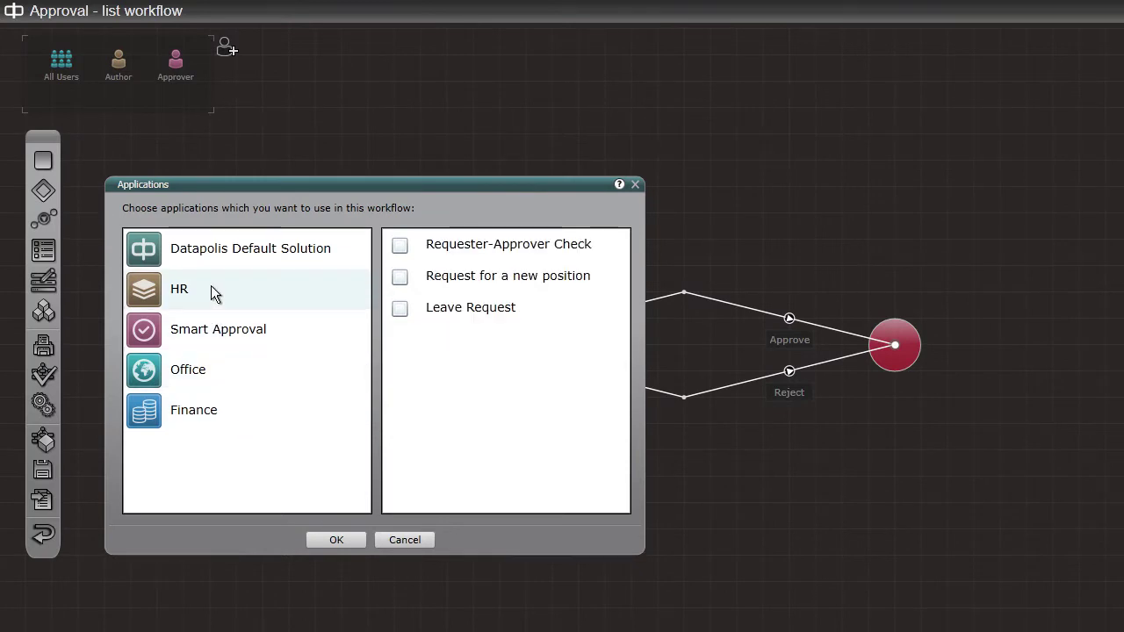
left_click(400, 309)
key("Return")
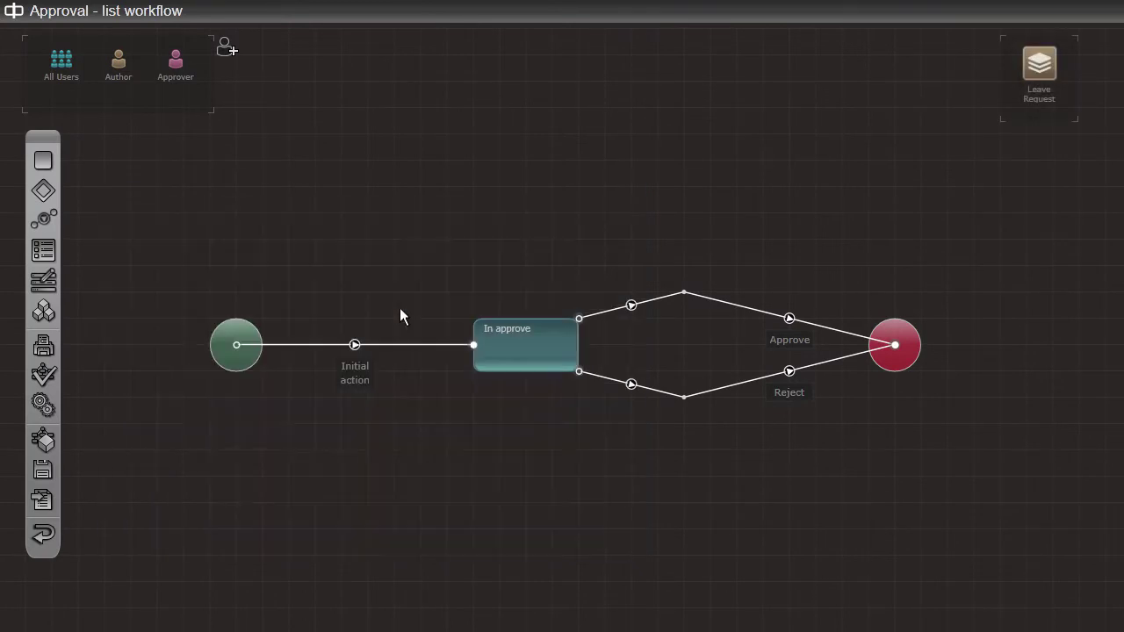
left_click_drag(1039, 63, 536, 339)
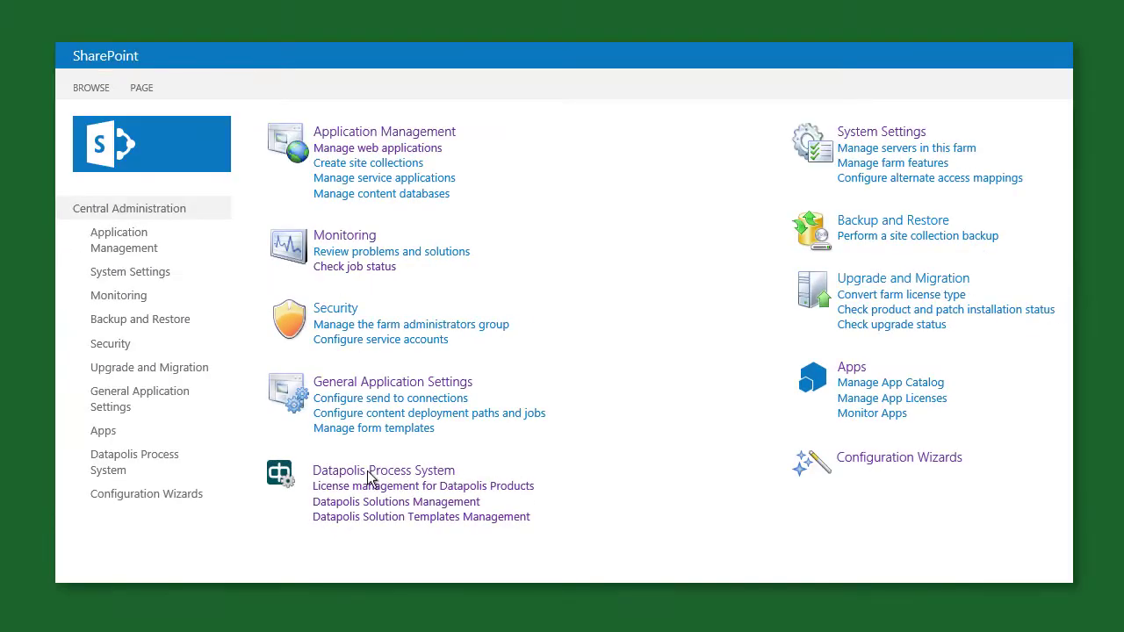
- In Datapolis Process System admin, view deployed workflows, then open the Average Times Report
left_click(231, 332)
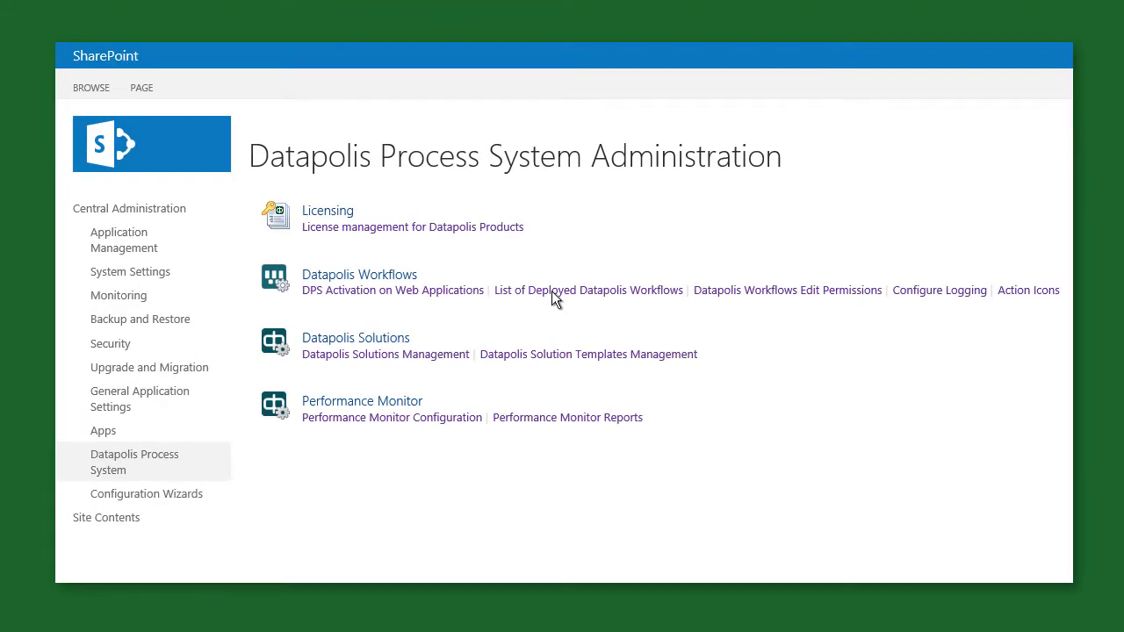
left_click(565, 273)
scroll(552, 291, "down", 3)
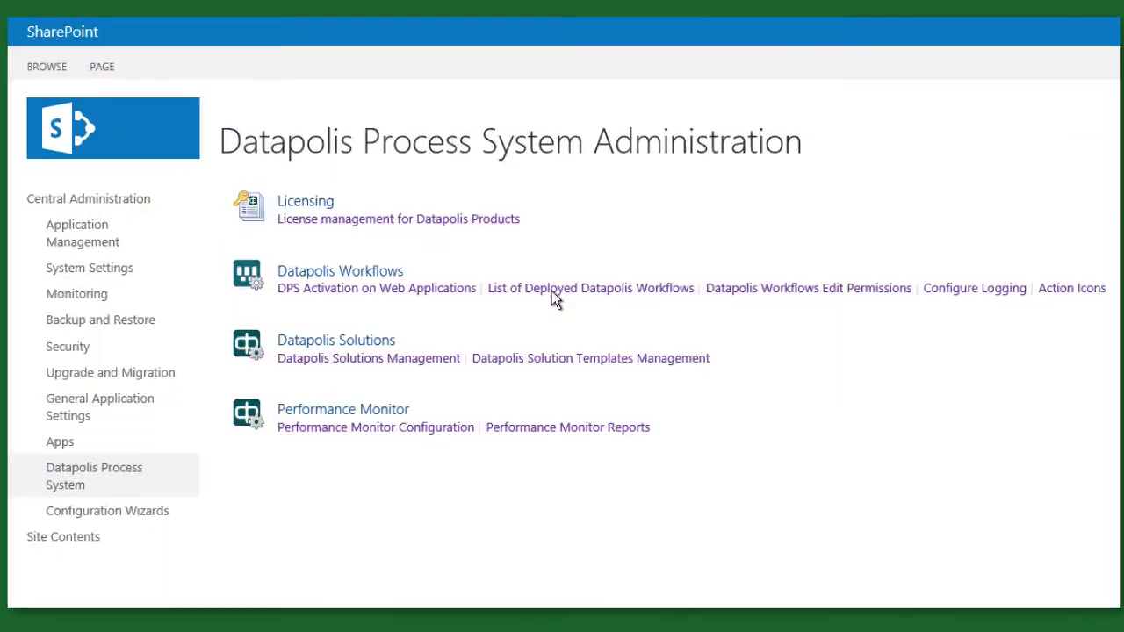
left_click(551, 430)
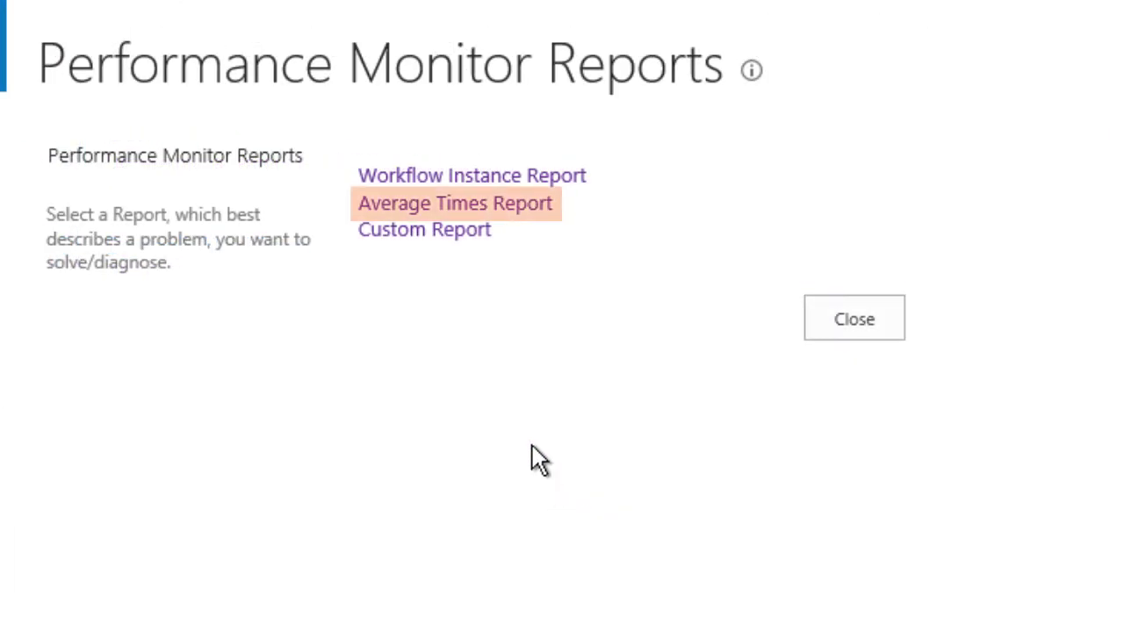
left_click(519, 208)
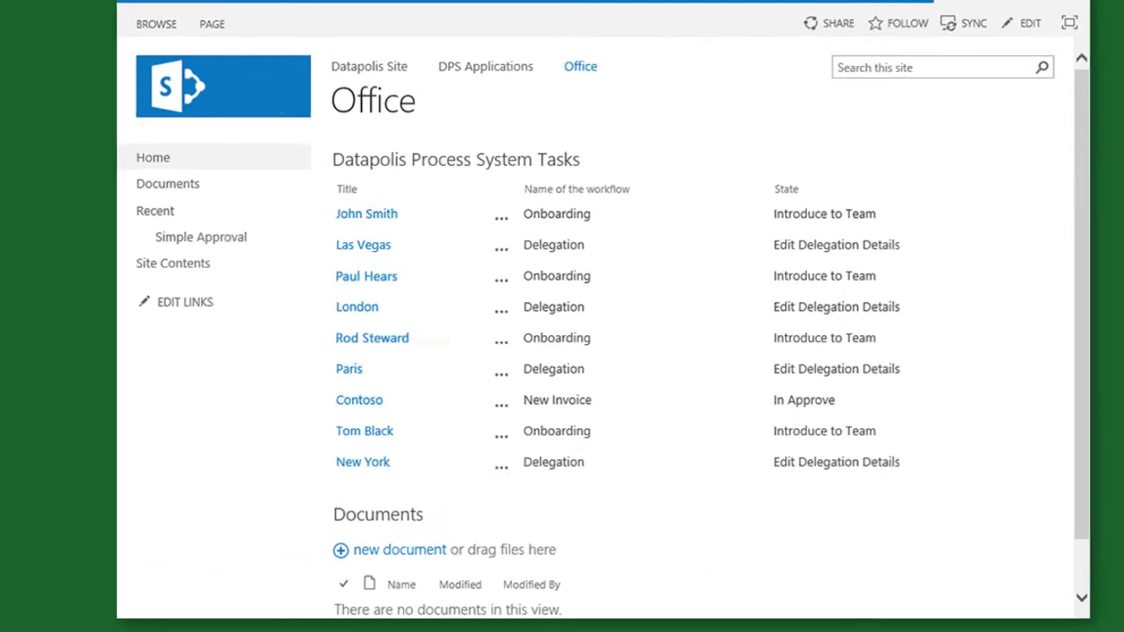
- Show the Approve, Reject and Send for corrections menu for the Contoso task
left_click(470, 412)
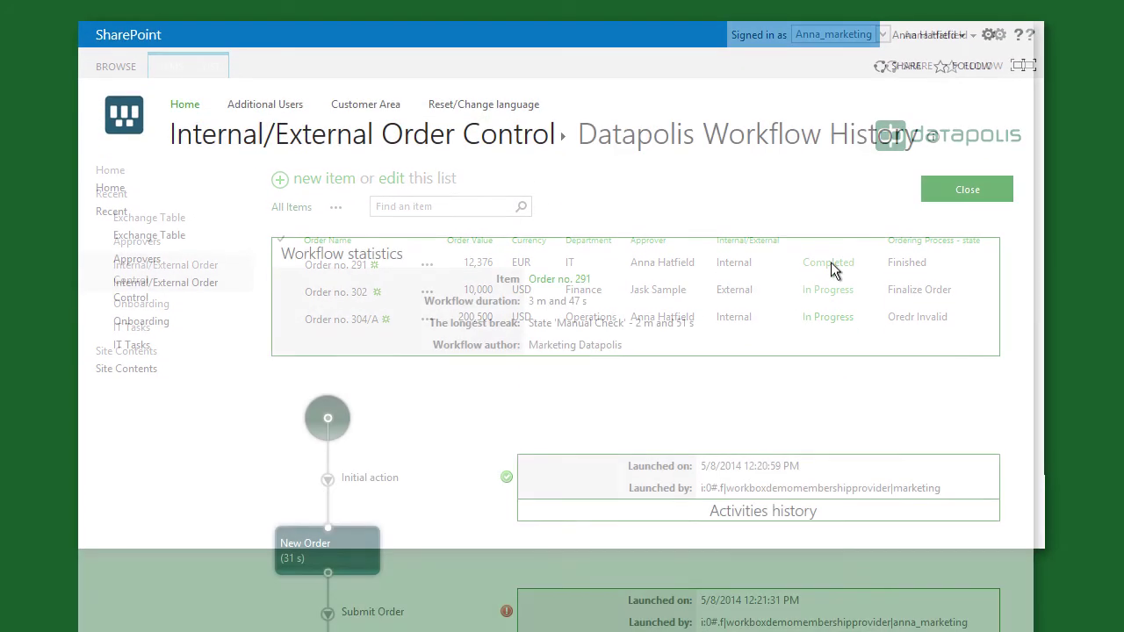
- Scroll through Order no. 291's activity diagram and Activities history
scroll(831, 262, "down", 3)
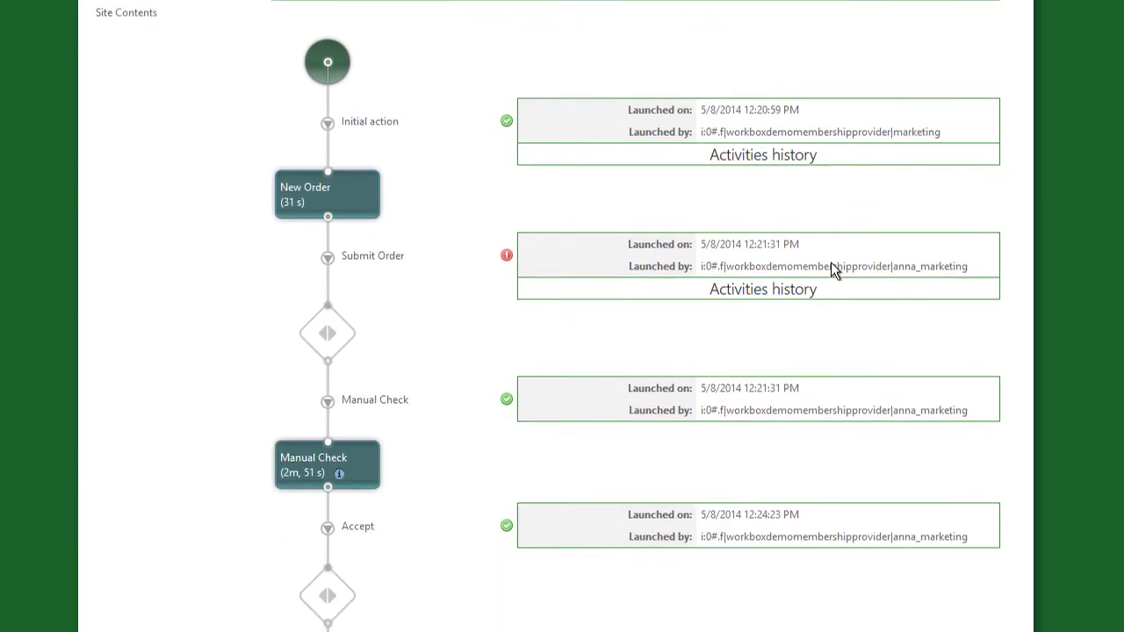
scroll(831, 262, "down", 5)
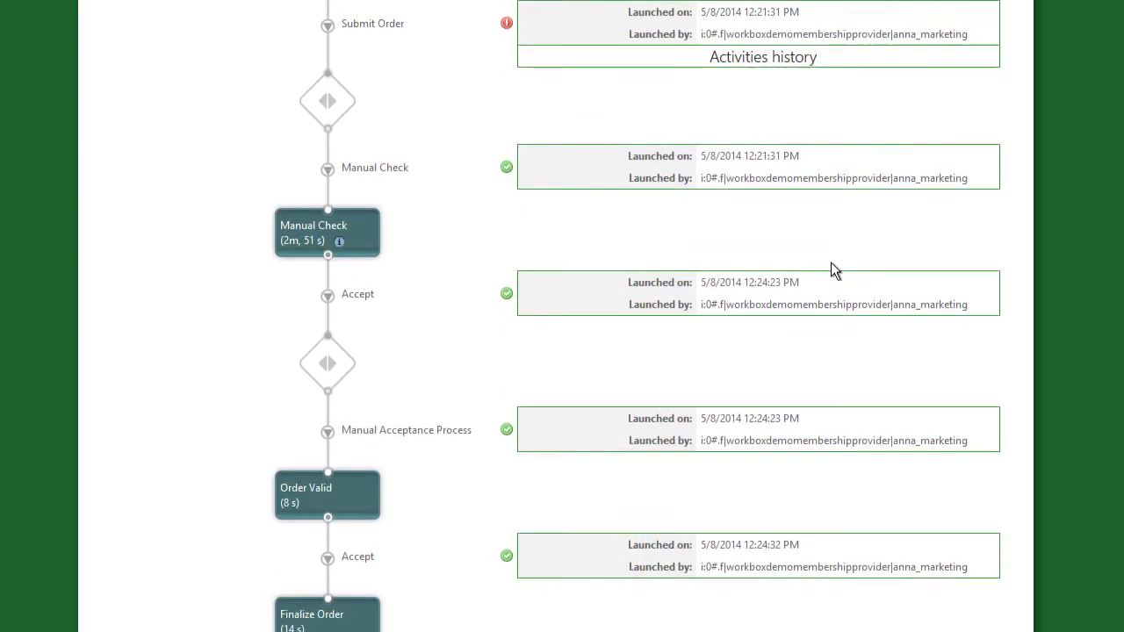
scroll(831, 262, "up", 4)
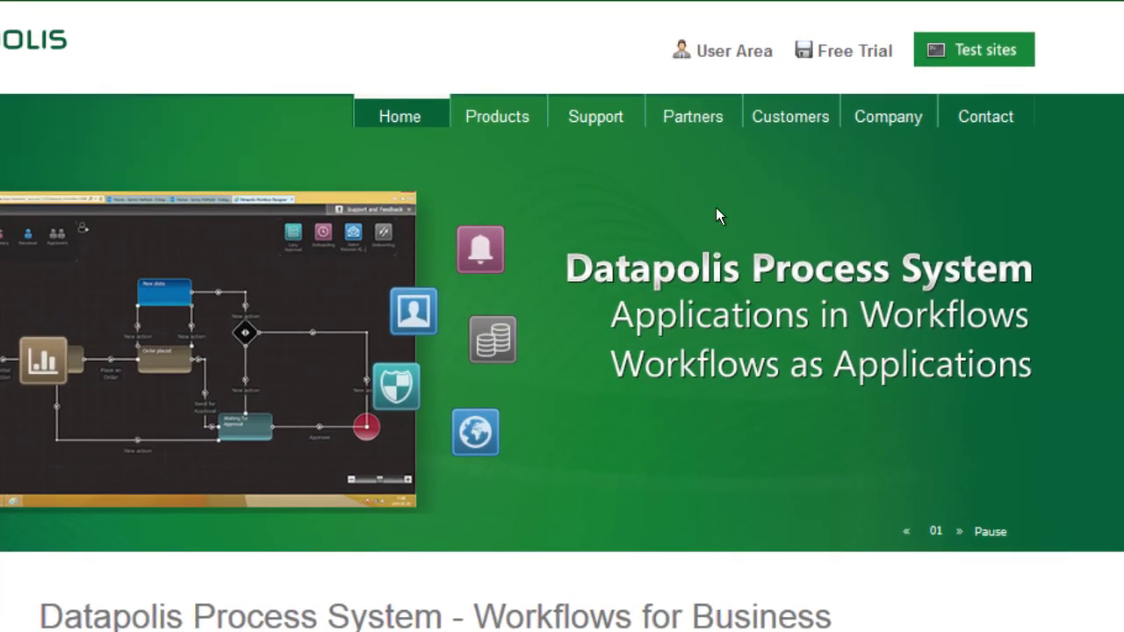
- Go to the Datapolis Process System test sites under Test sites and sign in
mouse_move(940, 34)
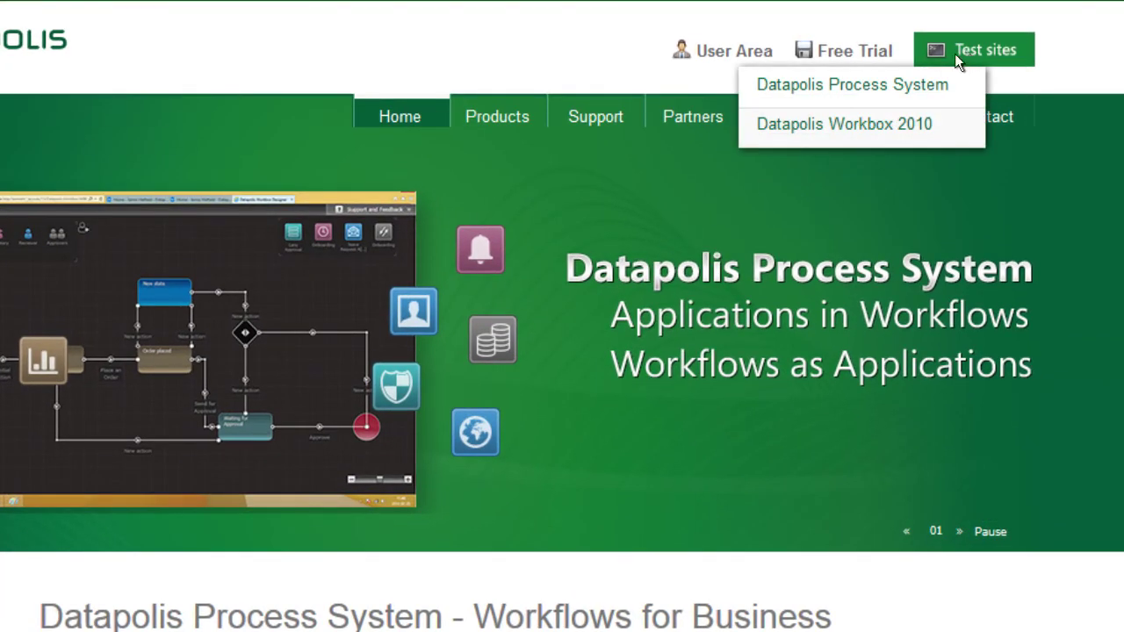
left_click(871, 95)
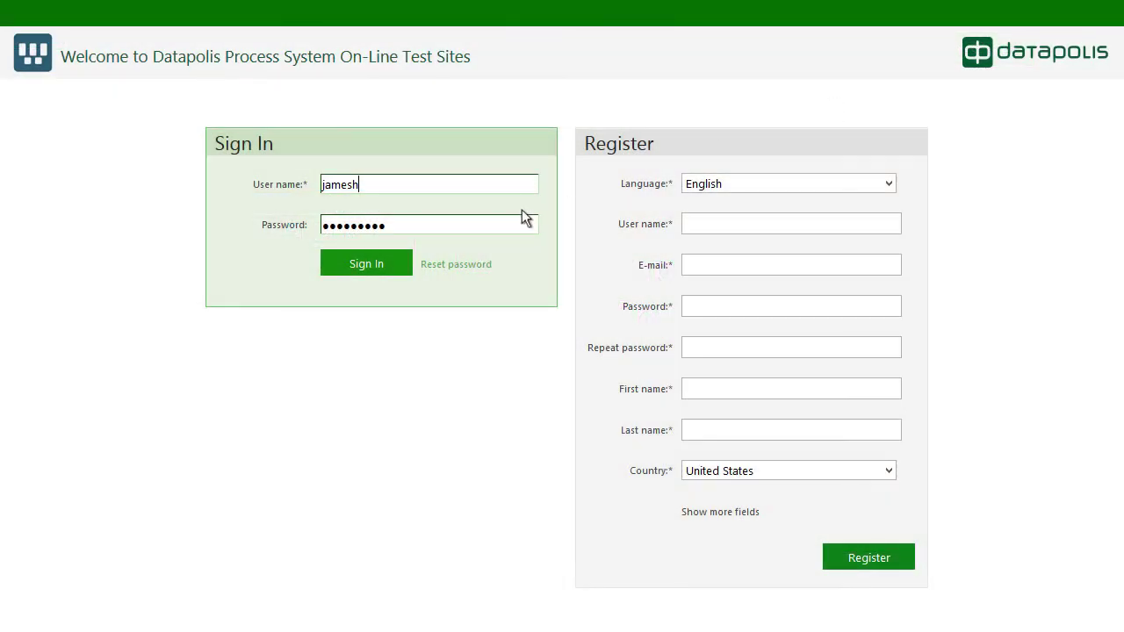
left_click(366, 263)
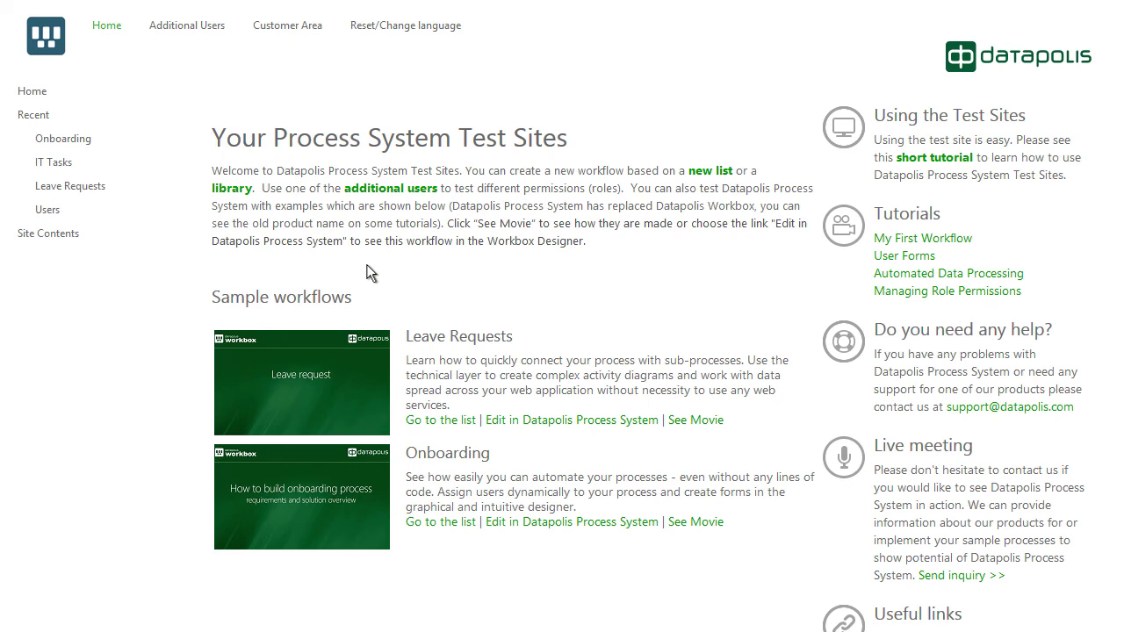